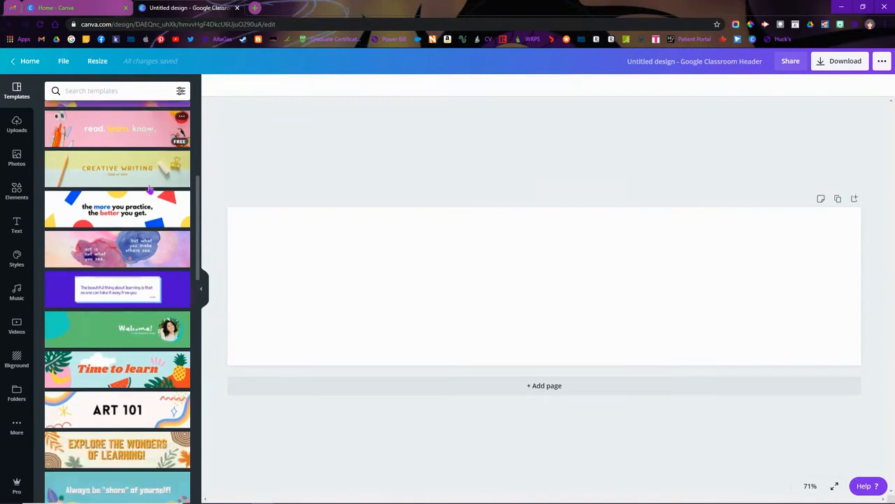
Step: Apply the "Let's make this season bright!" template to the blank Google Classroom header
{"action": "scroll", "coordinate": [149, 189], "scroll_direction": "down", "scroll_amount": 3}
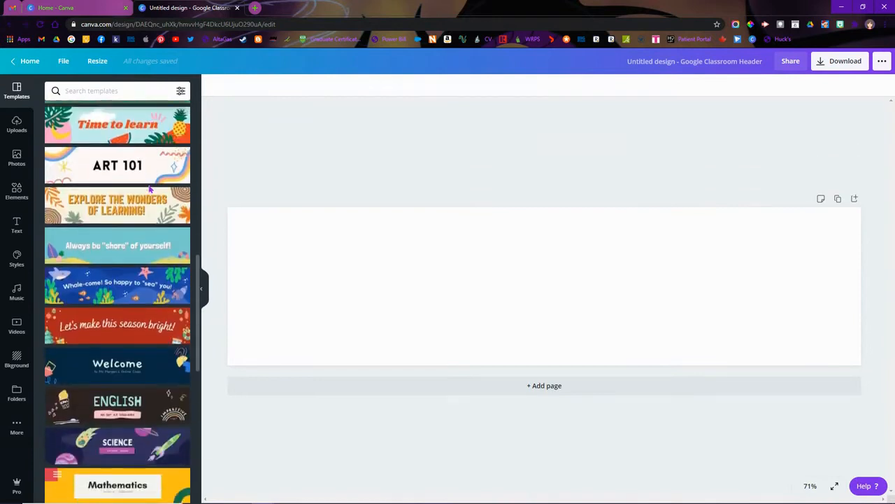
{"action": "scroll", "coordinate": [149, 189], "scroll_direction": "down", "scroll_amount": 2}
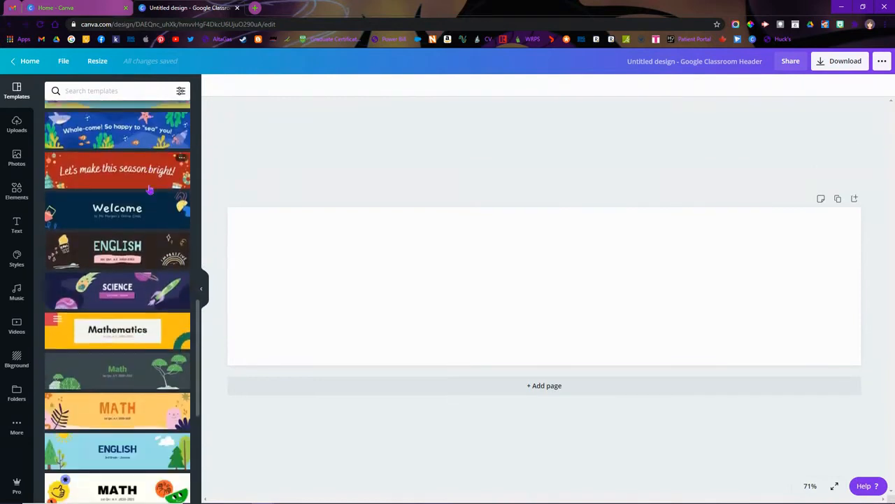
{"action": "scroll", "coordinate": [149, 189], "scroll_direction": "down", "scroll_amount": 2}
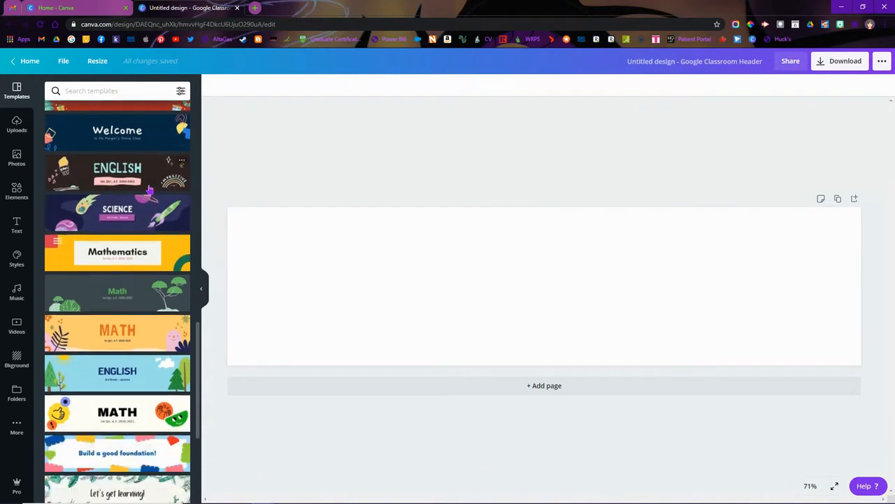
{"action": "scroll", "coordinate": [149, 189], "scroll_direction": "down", "scroll_amount": 2}
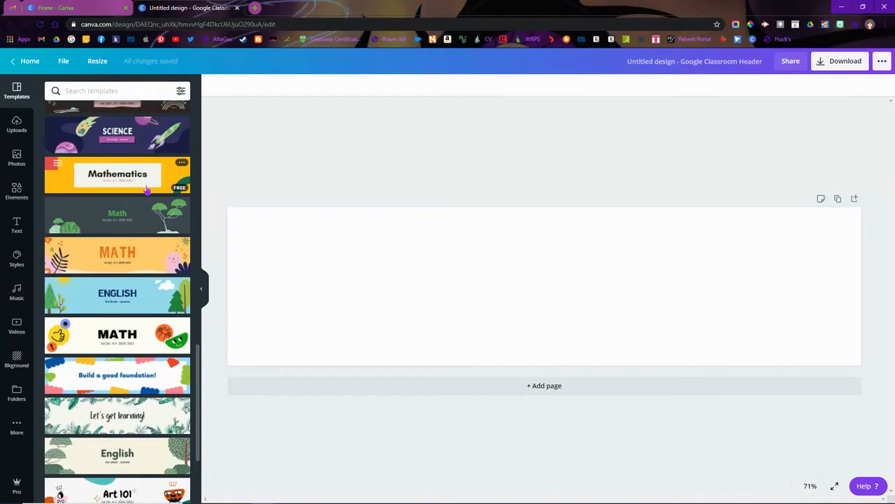
{"action": "scroll", "coordinate": [147, 189], "scroll_direction": "down", "scroll_amount": 4}
{"action": "scroll", "coordinate": [147, 189], "scroll_direction": "down", "scroll_amount": 1}
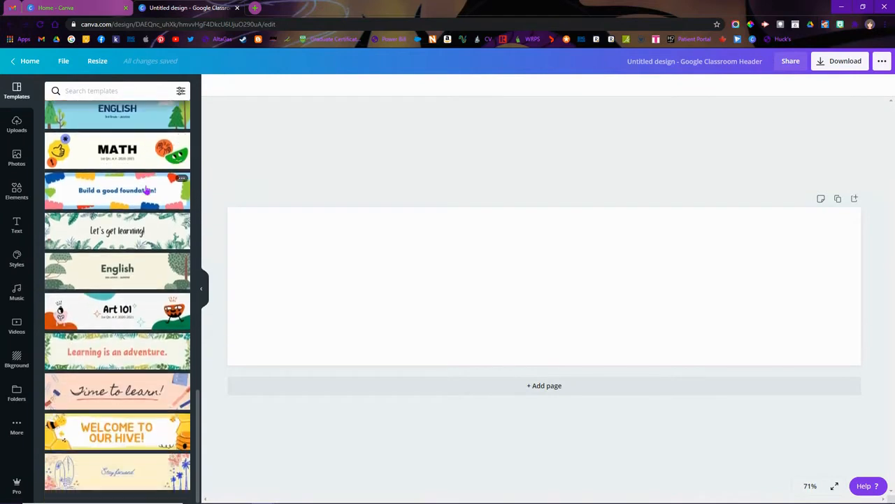
{"action": "scroll", "coordinate": [147, 189], "scroll_direction": "up", "scroll_amount": 20}
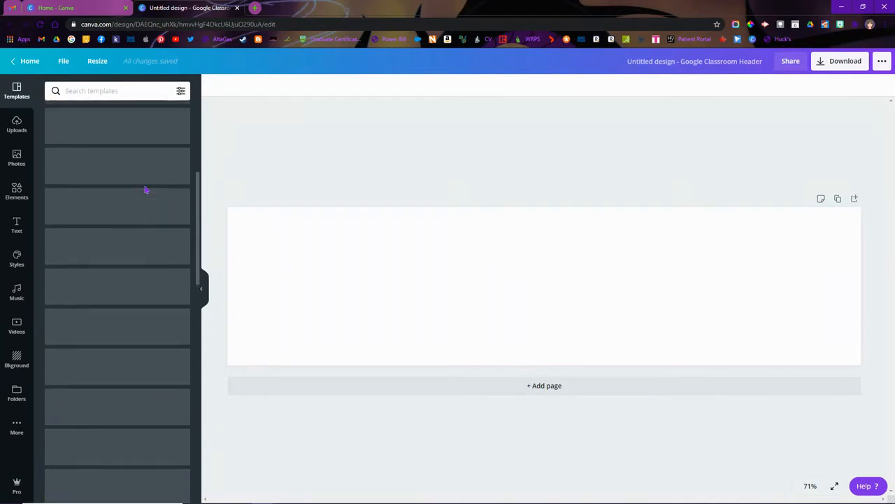
{"action": "left_click", "coordinate": [123, 152]}
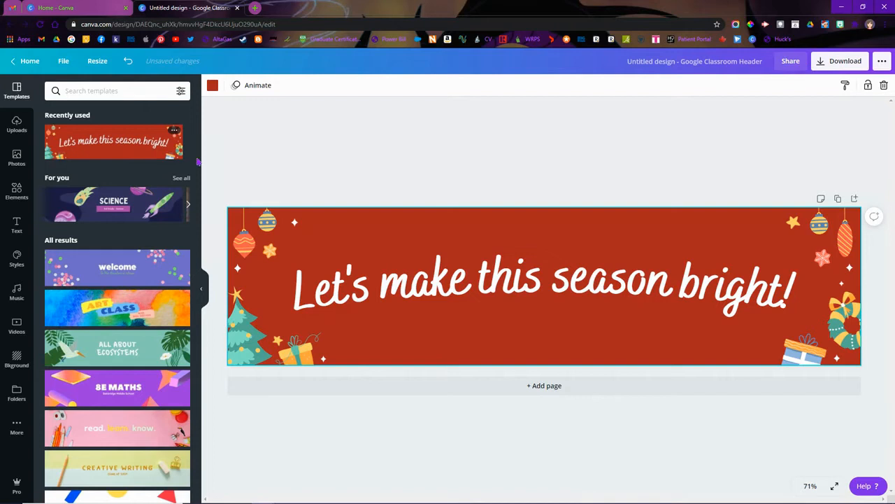
Step: Add the recently used teal ornament with the red flower and fit it over the orange ornament in the banner's upper-right corner
{"action": "left_click", "coordinate": [16, 196]}
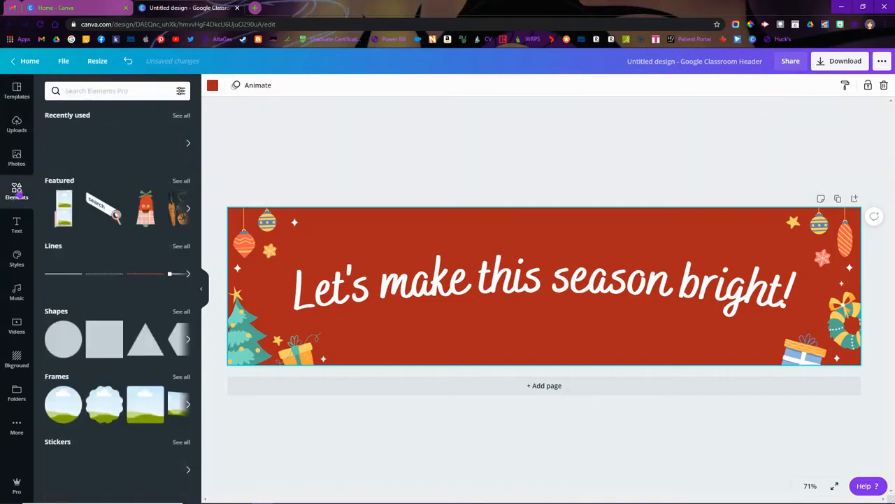
{"action": "left_click", "coordinate": [70, 91]}
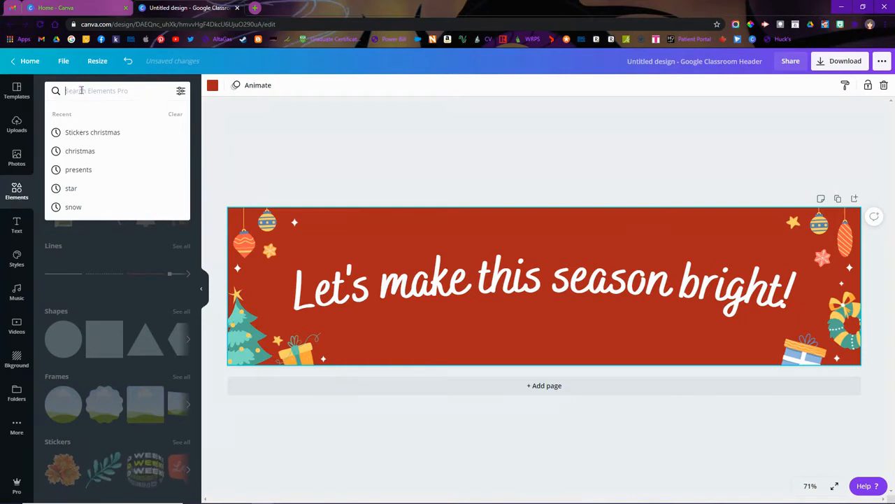
{"action": "left_click", "coordinate": [233, 124]}
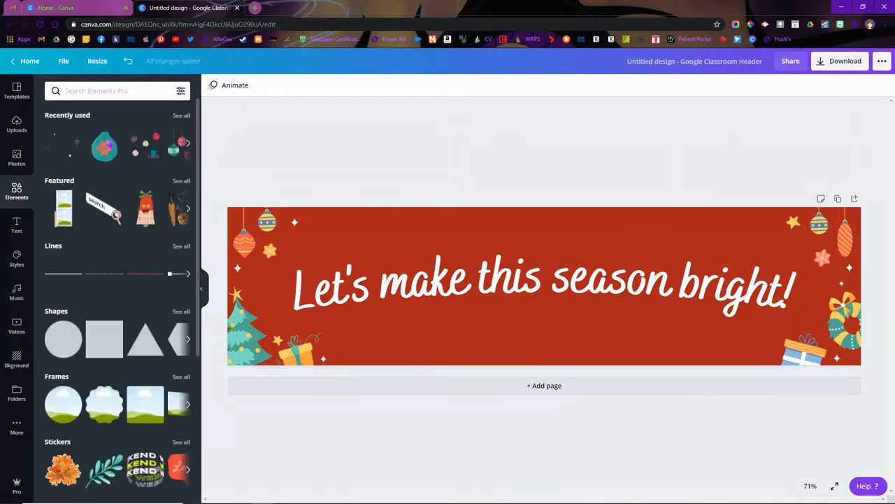
{"action": "left_click", "coordinate": [103, 151]}
{"action": "left_click_drag", "start_coordinate": [501, 358], "coordinate": [841, 244]}
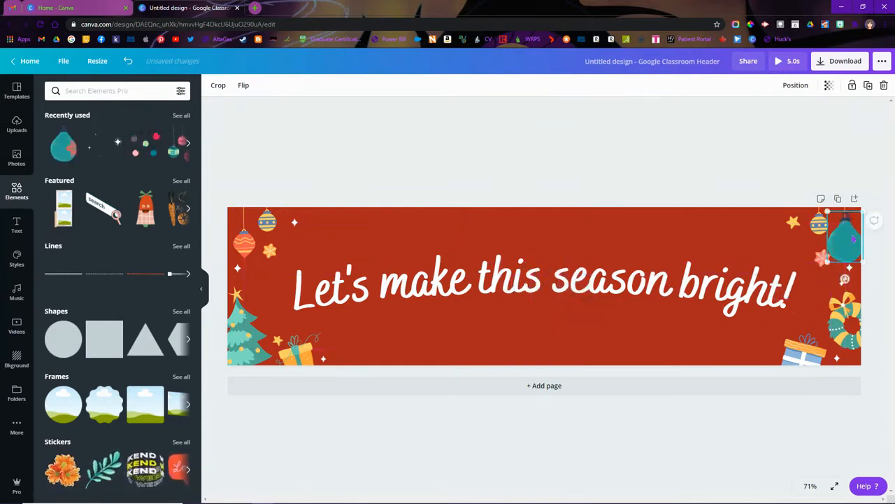
{"action": "left_click_drag", "start_coordinate": [862, 211], "coordinate": [858, 217]}
{"action": "left_click_drag", "start_coordinate": [843, 250], "coordinate": [845, 248]}
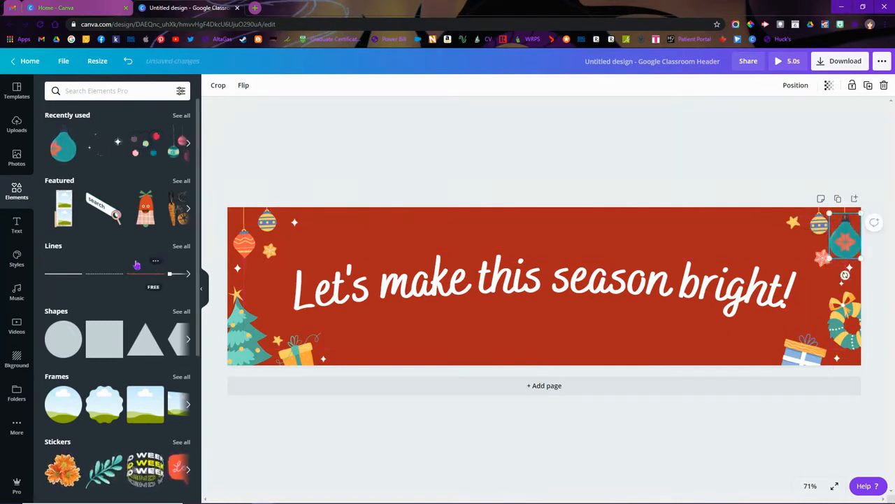
Step: Add the hanging ornaments sticker, crop it to the large pink zigzag ornament, and fit it over the upper-right blue-and-yellow ornament
{"action": "left_click", "coordinate": [145, 143]}
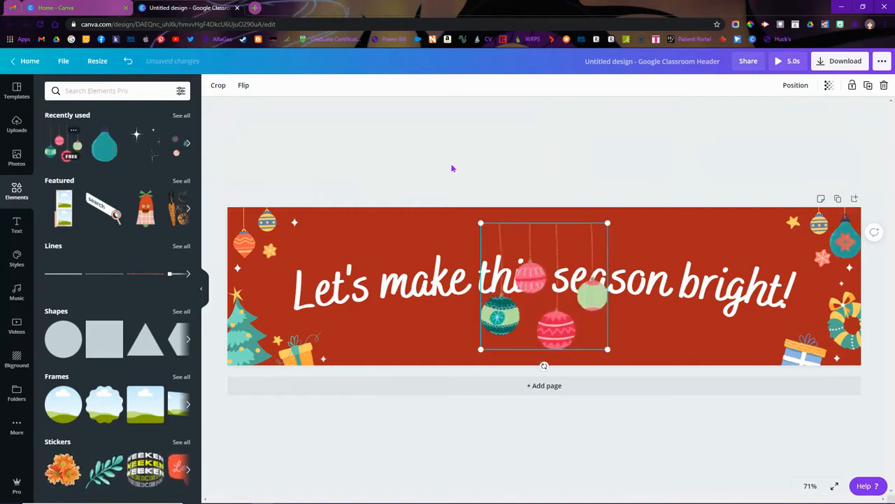
{"action": "left_click", "coordinate": [220, 86]}
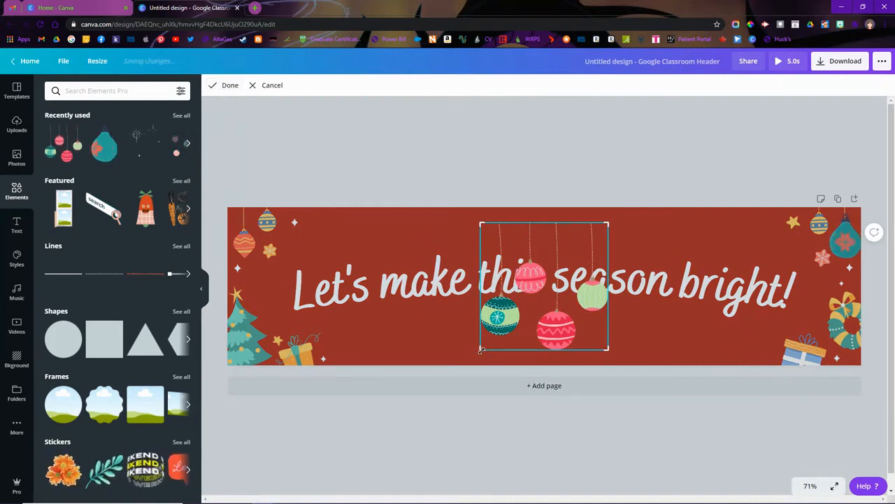
{"action": "left_click_drag", "start_coordinate": [480, 222], "coordinate": [535, 298]}
{"action": "left_click_drag", "start_coordinate": [609, 349], "coordinate": [580, 350]}
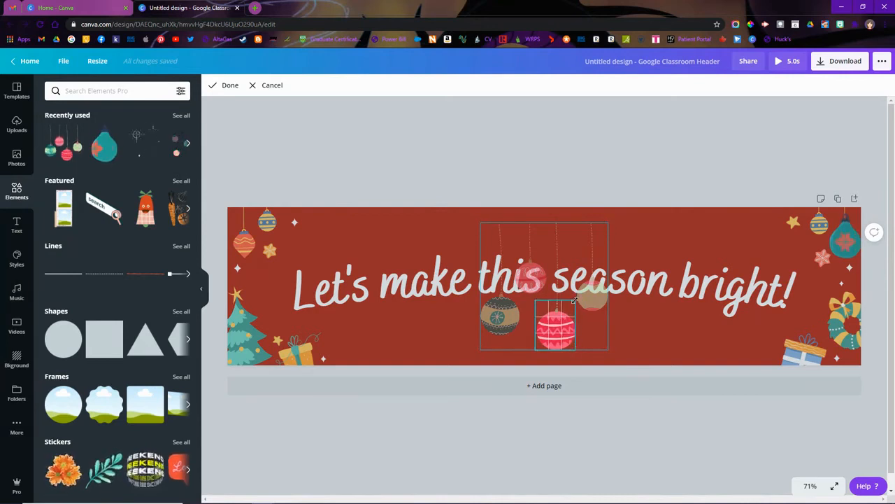
{"action": "left_click", "coordinate": [230, 86]}
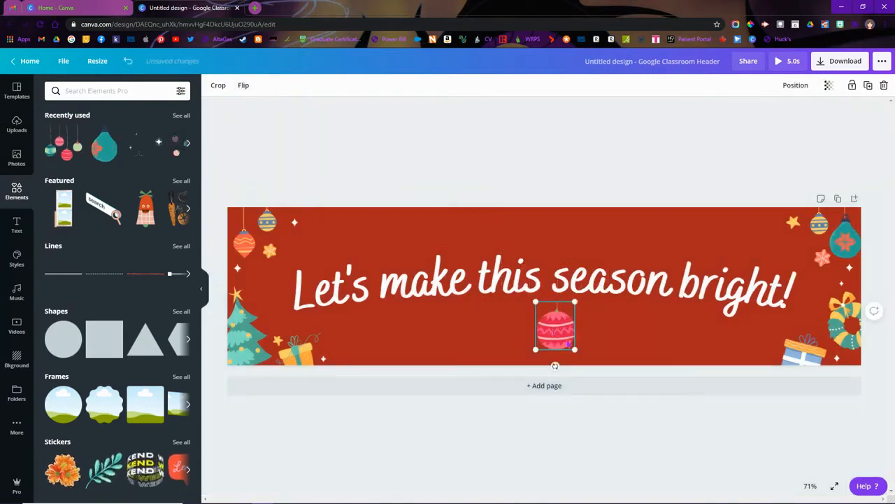
{"action": "left_click_drag", "start_coordinate": [575, 349], "coordinate": [820, 233]}
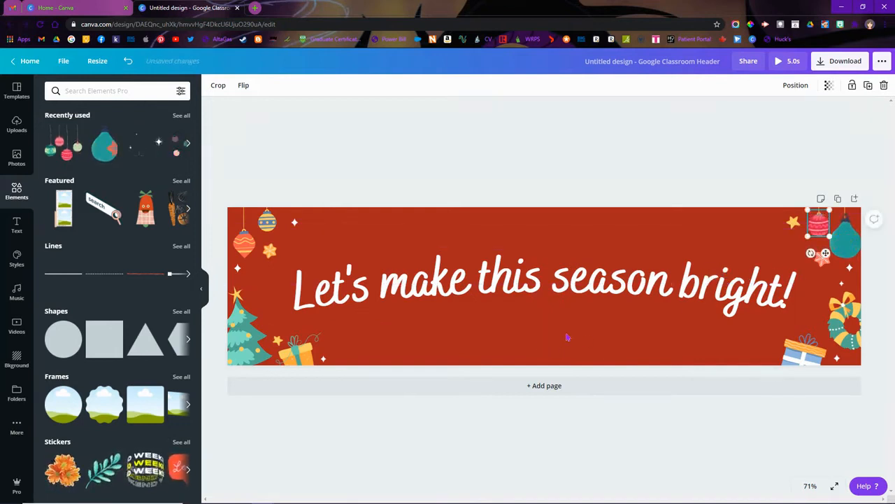
Step: Add the teal striped ornament, shrink it, and place it over the orange ornament in the banner's upper-left corner
{"action": "left_click", "coordinate": [188, 143]}
{"action": "left_click", "coordinate": [104, 147]}
{"action": "left_click_drag", "start_coordinate": [593, 350], "coordinate": [535, 271]}
{"action": "left_click_drag", "start_coordinate": [515, 259], "coordinate": [243, 243]}
Step: Add the hanging ornaments sticker again, crop it to the upper pink ornament, and fit it over the upper-left blue-and-yellow ornament
{"action": "left_click", "coordinate": [64, 148]}
{"action": "left_click", "coordinate": [218, 86]}
{"action": "left_click_drag", "start_coordinate": [608, 350], "coordinate": [552, 296]}
{"action": "left_click_drag", "start_coordinate": [481, 223], "coordinate": [514, 259]}
{"action": "left_click", "coordinate": [225, 85]}
{"action": "left_click_drag", "start_coordinate": [542, 291], "coordinate": [283, 240]}
{"action": "left_click_drag", "start_coordinate": [294, 245], "coordinate": [282, 237]}
{"action": "left_click", "coordinate": [417, 425]}
Step: Add the sparkles sticker, crop it to a single sparkle, and place small sparkles over the stars on the banner's left side
{"action": "left_click", "coordinate": [177, 145]}
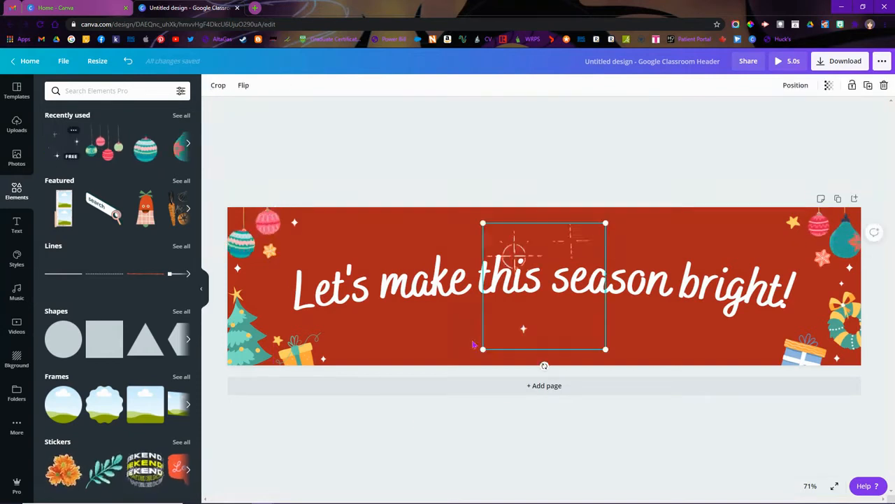
{"action": "left_click", "coordinate": [219, 85]}
{"action": "left_click_drag", "start_coordinate": [482, 223], "coordinate": [557, 320]}
{"action": "left_click", "coordinate": [226, 85]}
{"action": "left_click_drag", "start_coordinate": [607, 351], "coordinate": [280, 274]}
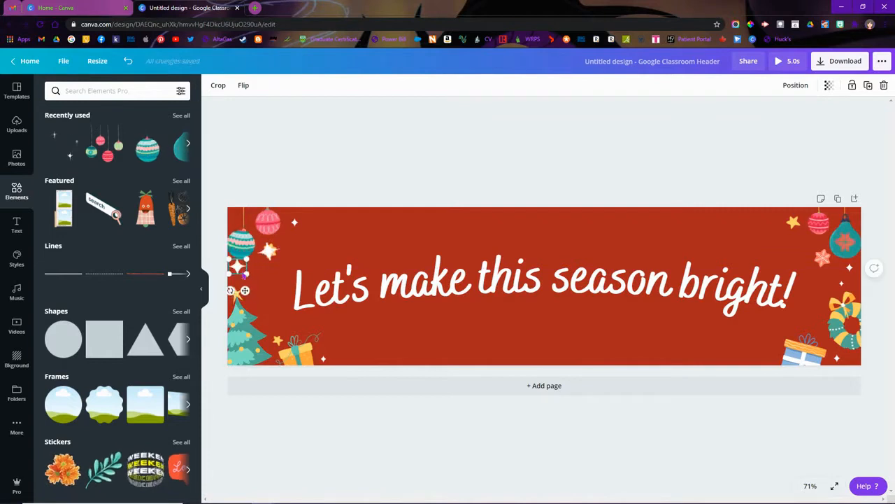
Step: Place sparkles over the remaining stars and the pink snowflake, and decorate the Christmas tree with small ornaments
{"action": "left_click_drag", "start_coordinate": [800, 245], "coordinate": [801, 246]}
{"action": "left_click", "coordinate": [850, 268]}
{"action": "left_click", "coordinate": [841, 284]}
{"action": "left_click", "coordinate": [823, 258]}
{"action": "left_click_drag", "start_coordinate": [830, 281], "coordinate": [243, 350]}
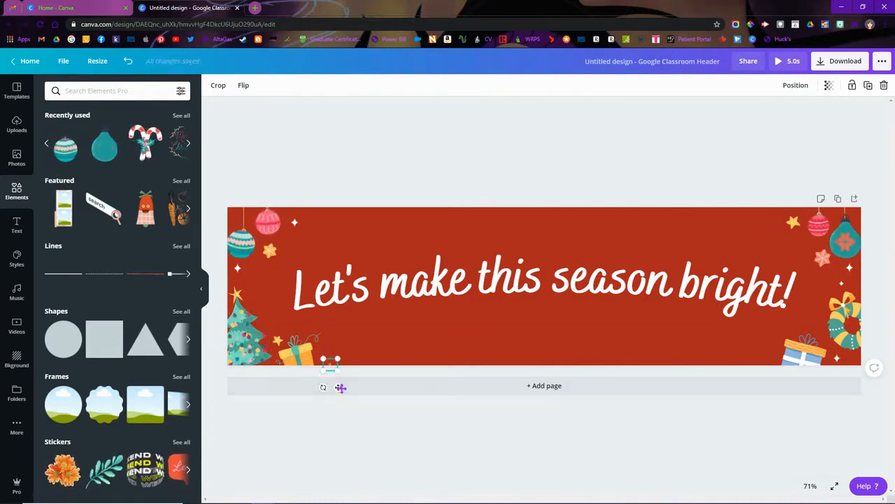
{"action": "left_click", "coordinate": [403, 181]}
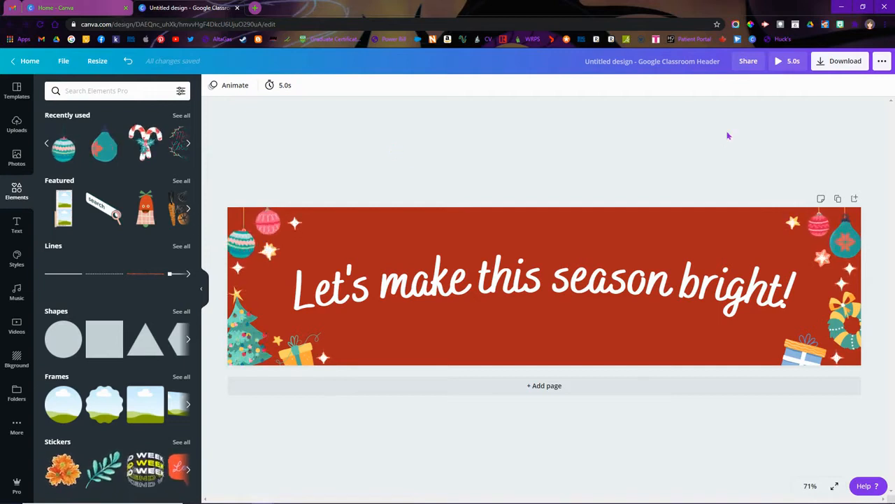
Step: Copy the recent Bitmoji of the Santa-hat avatar riding a reindeer from the Bitmoji extension
{"action": "left_click", "coordinate": [841, 24]}
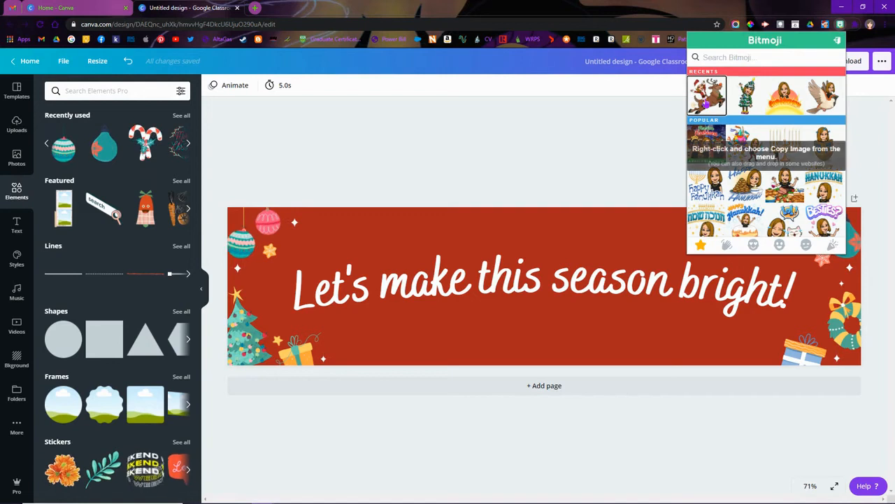
{"action": "right_click", "coordinate": [706, 102]}
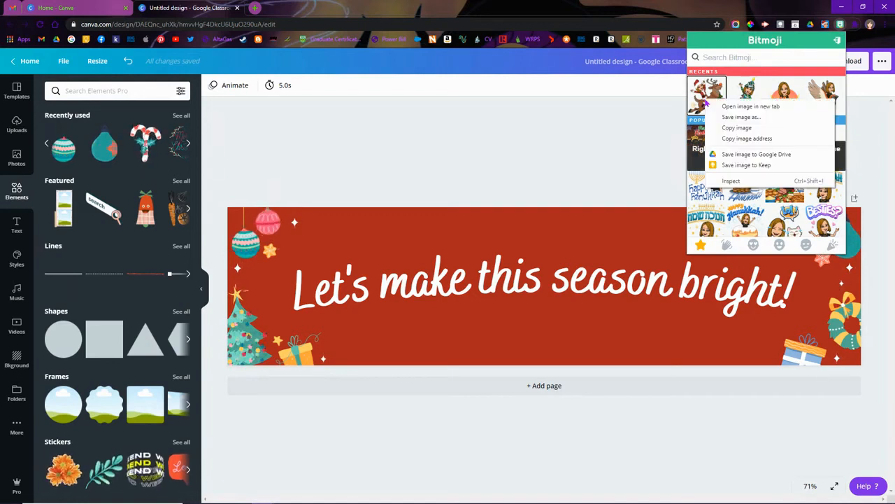
{"action": "left_click", "coordinate": [738, 128]}
{"action": "right_click", "coordinate": [512, 176]}
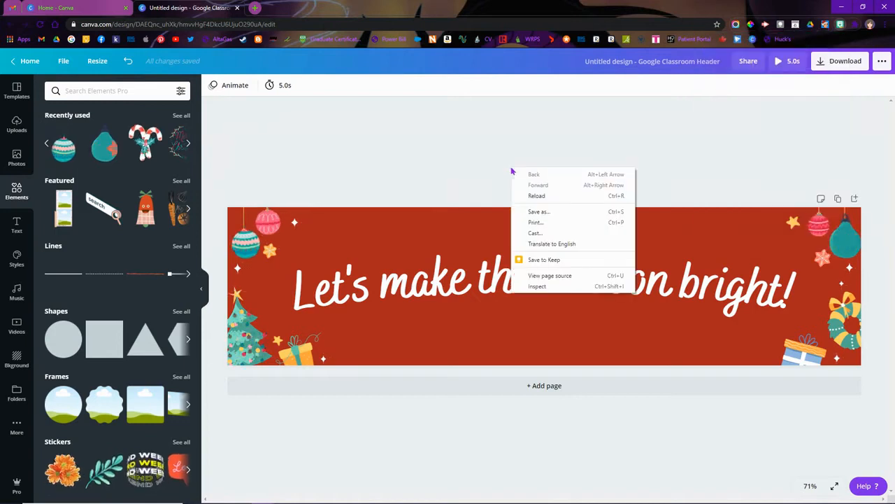
{"action": "right_click", "coordinate": [480, 232]}
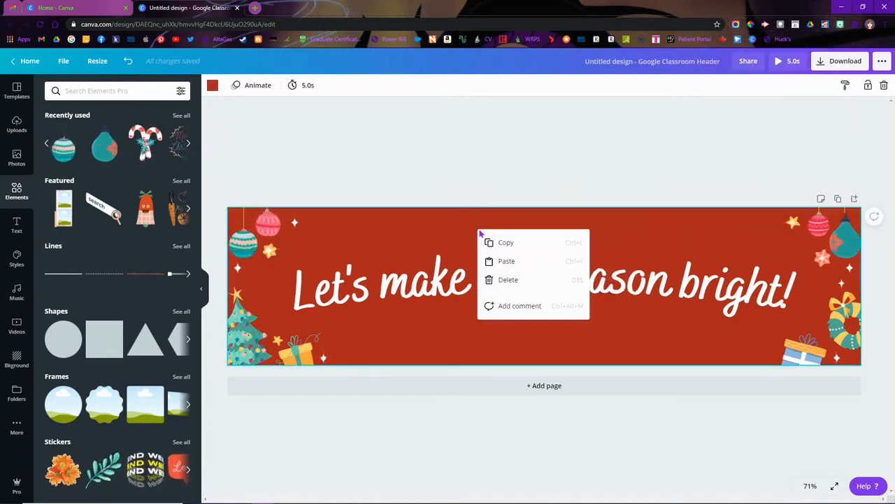
{"action": "left_click", "coordinate": [506, 261]}
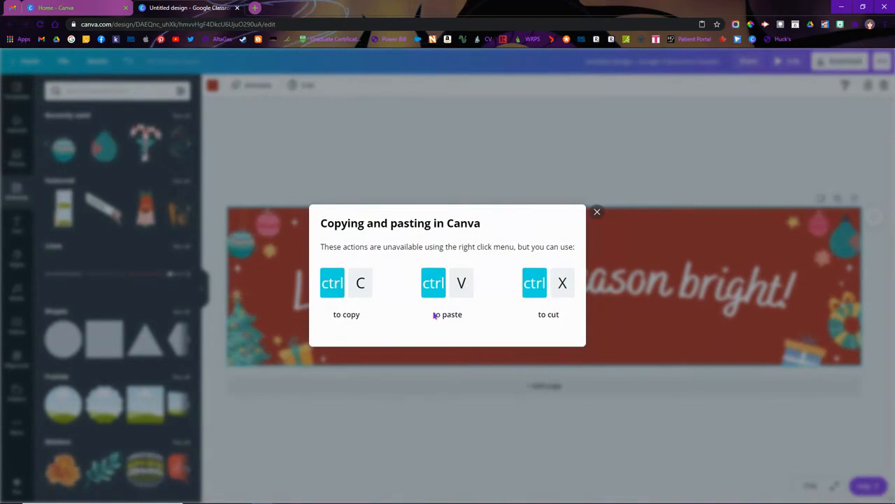
{"action": "left_click", "coordinate": [597, 212]}
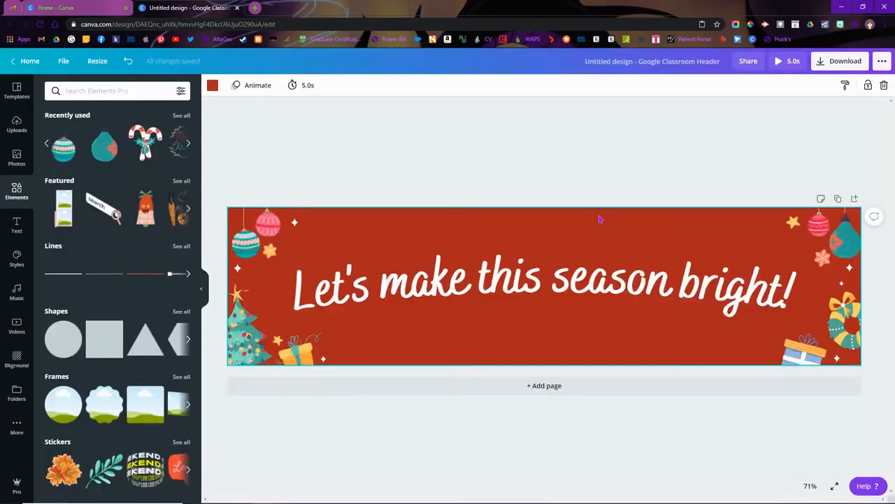
Step: Paste the reindeer Bitmoji beside the yellow gift at the banner's lower left and move the headline up to make room
{"action": "key", "text": "ctrl+v"}
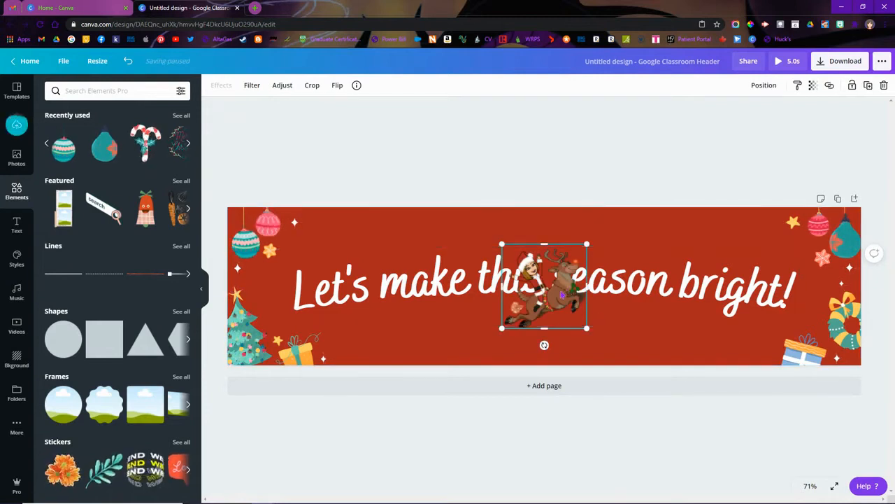
{"action": "left_click_drag", "start_coordinate": [555, 292], "coordinate": [543, 246]}
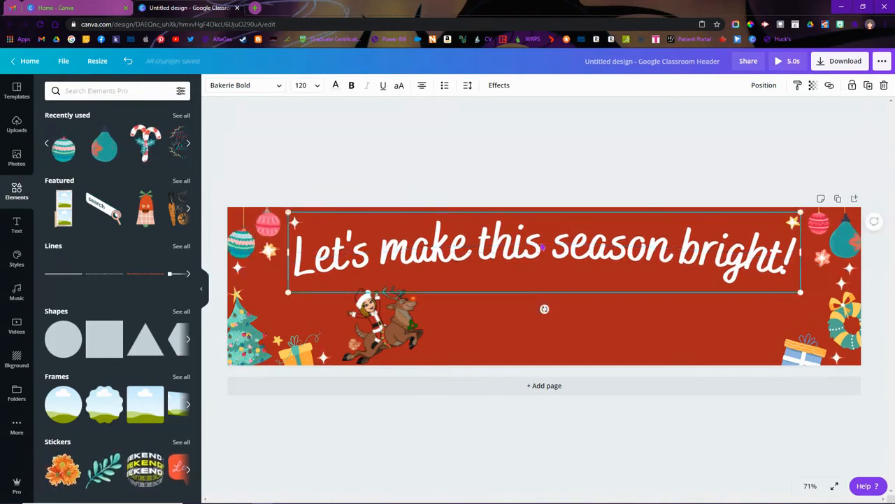
{"action": "left_click", "coordinate": [553, 175]}
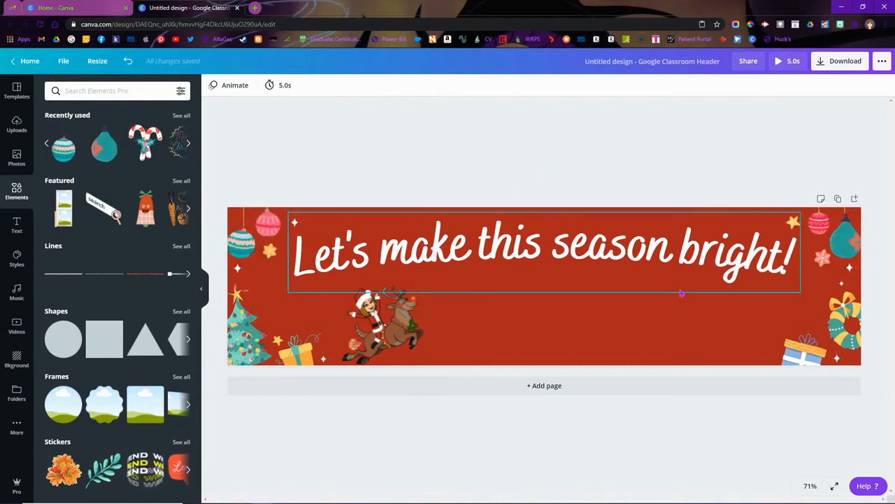
Step: Duplicate the header page twice, shifting the reindeer Bitmoji farther up and to the right on each copy
{"action": "left_click", "coordinate": [838, 199]}
{"action": "left_click_drag", "start_coordinate": [407, 409], "coordinate": [435, 391]}
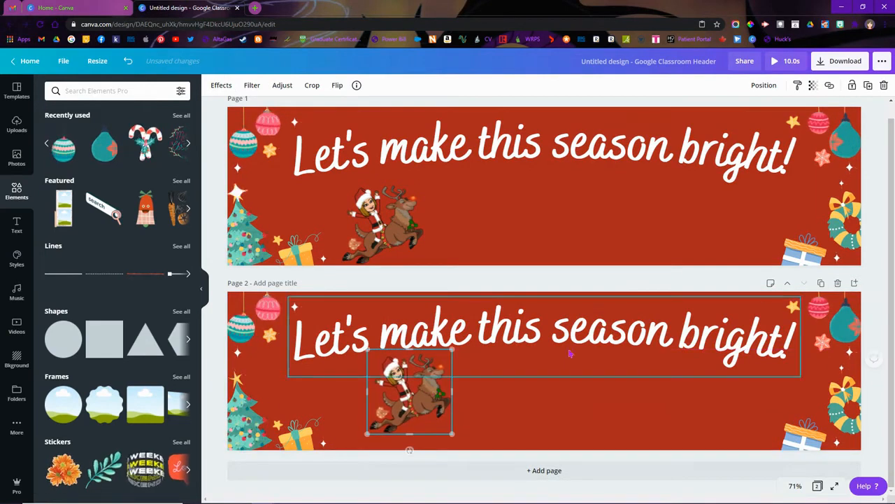
{"action": "left_click", "coordinate": [821, 282]}
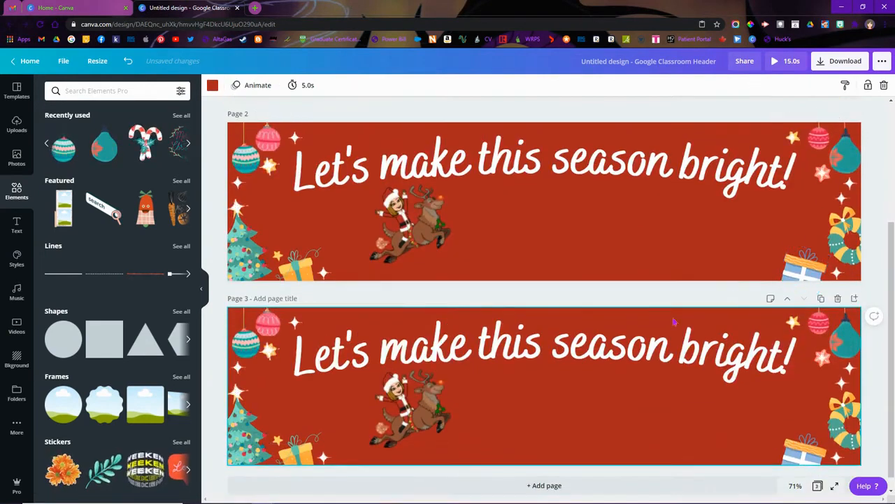
{"action": "left_click_drag", "start_coordinate": [413, 410], "coordinate": [721, 358]}
Step: Keep duplicating the page up to page 8 with the Bitmoji moving off the upper right, and delete it from the last page
{"action": "left_click", "coordinate": [821, 298]}
{"action": "left_click", "coordinate": [824, 312]}
{"action": "left_click", "coordinate": [820, 343]}
{"action": "left_click", "coordinate": [821, 344]}
{"action": "left_click", "coordinate": [720, 361]}
{"action": "key", "text": "Delete"}
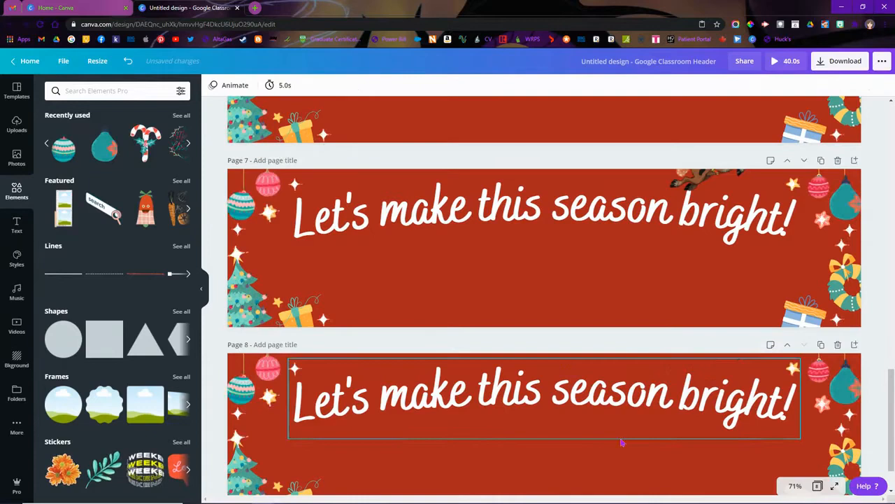
Step: Set the timing of page 1 to 0.5 seconds
{"action": "scroll", "coordinate": [578, 369], "scroll_direction": "up", "scroll_amount": 13}
{"action": "scroll", "coordinate": [575, 367], "scroll_direction": "up", "scroll_amount": 2}
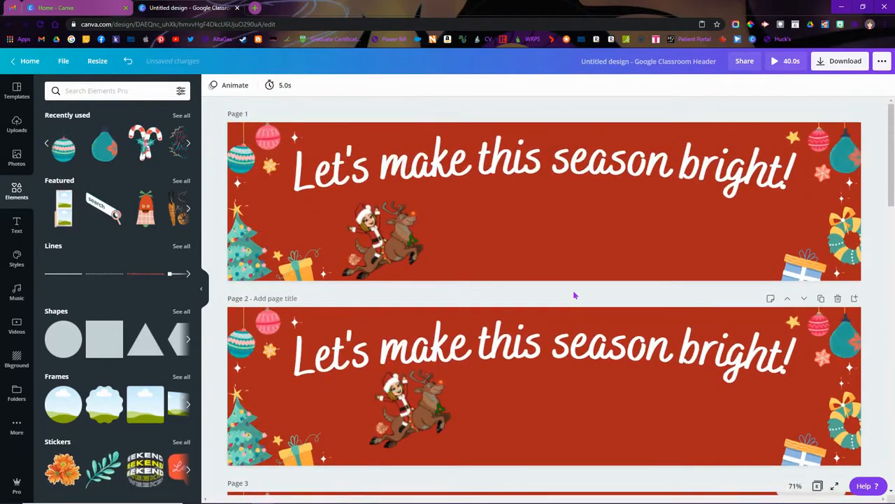
{"action": "key", "text": "ctrl+a"}
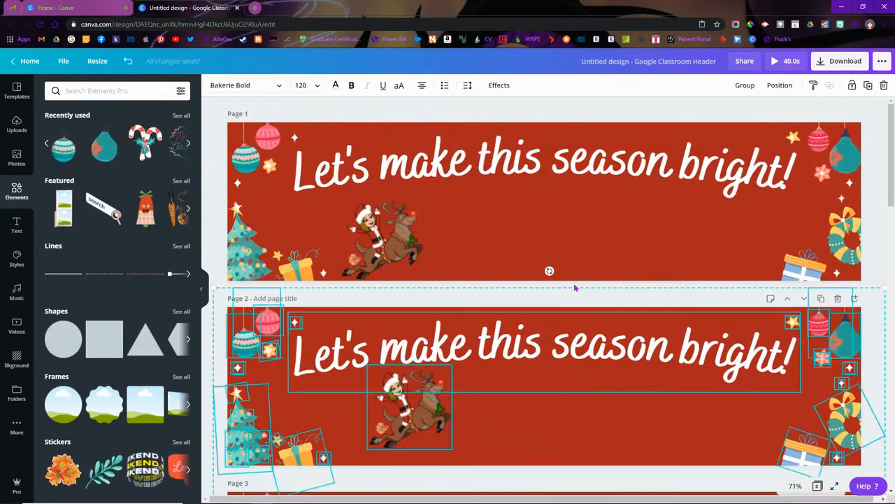
{"action": "left_click", "coordinate": [546, 238]}
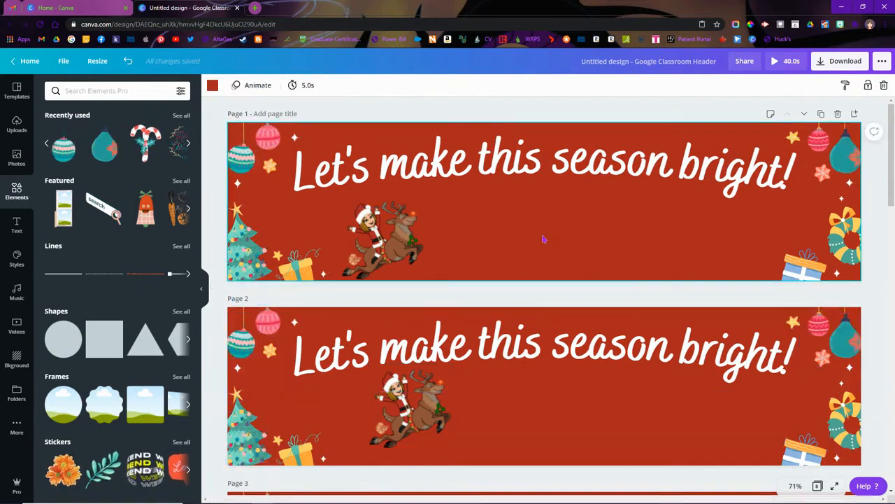
{"action": "left_click", "coordinate": [305, 86]}
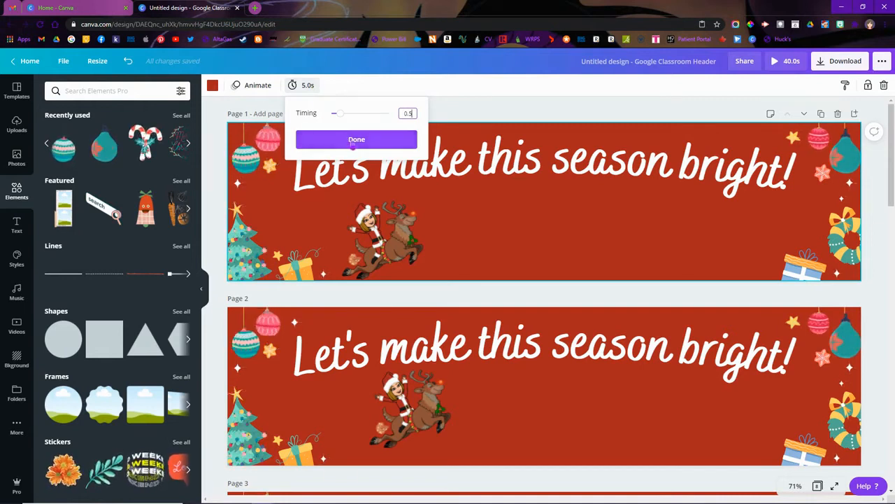
{"action": "left_click", "coordinate": [344, 139]}
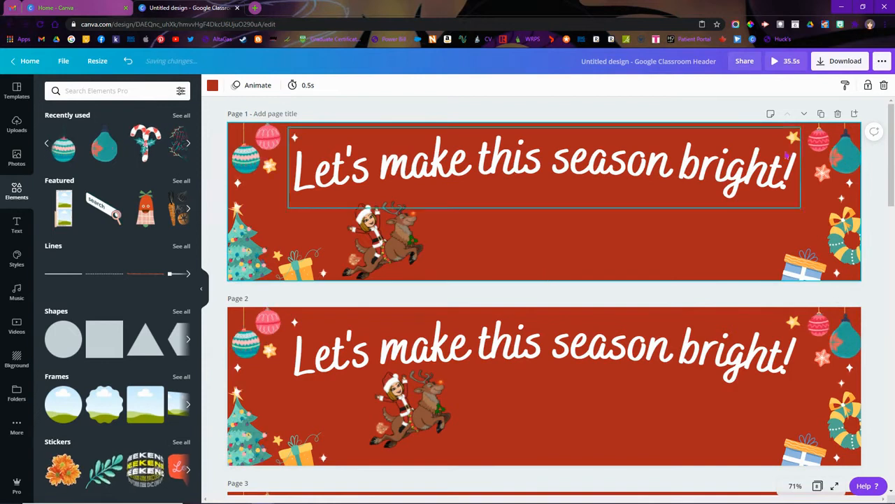
Step: Set the timing of pages 2 and 3 to 0.5 seconds each
{"action": "left_click", "coordinate": [587, 457]}
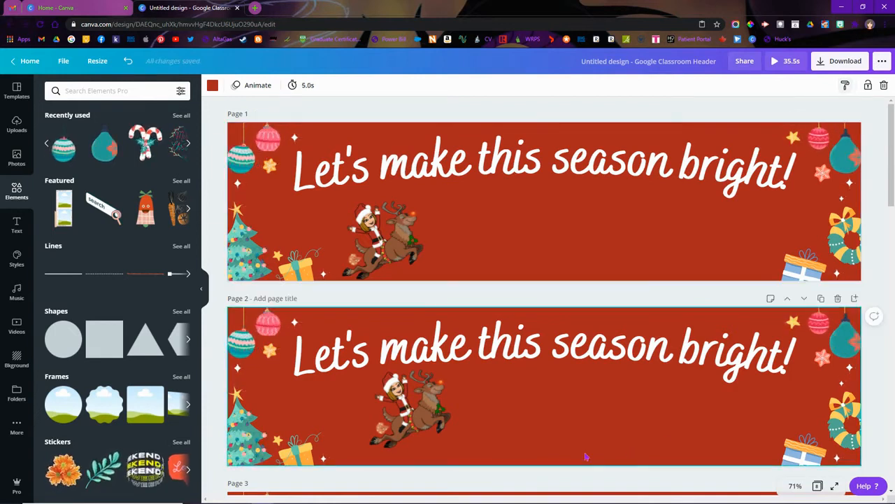
{"action": "left_click", "coordinate": [308, 84]}
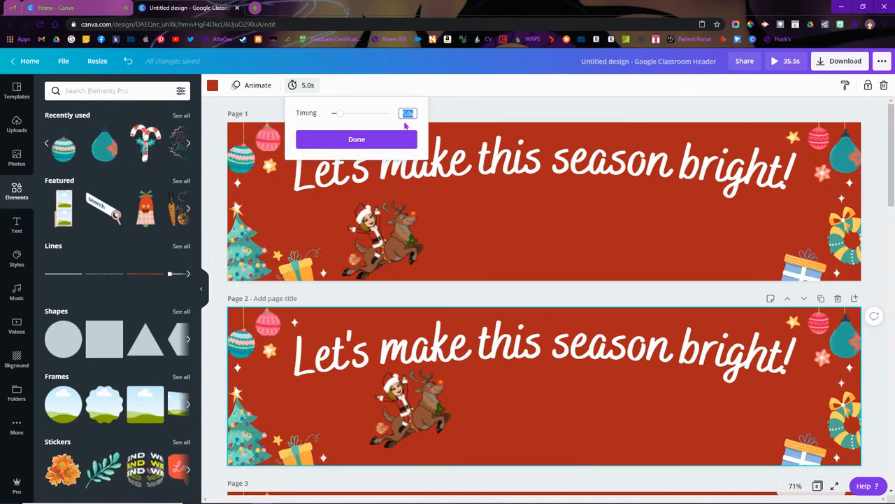
{"action": "left_click", "coordinate": [356, 139]}
{"action": "scroll", "coordinate": [484, 365], "scroll_direction": "down", "scroll_amount": 5}
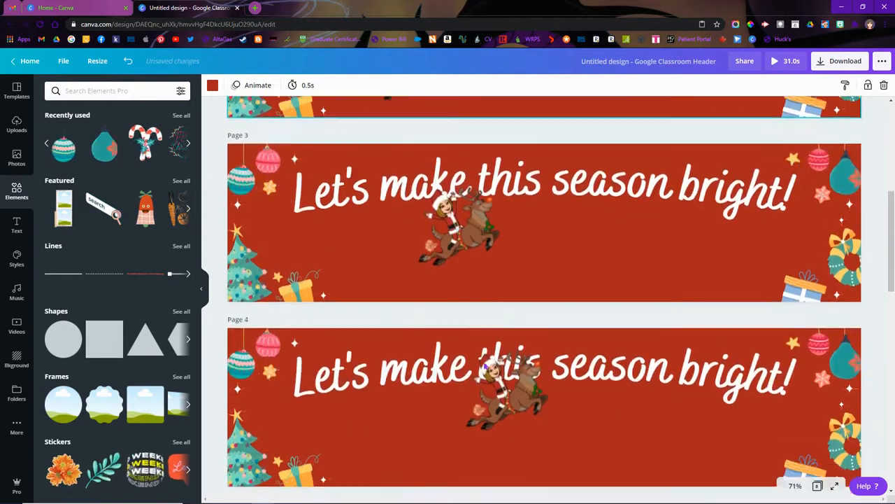
{"action": "left_click", "coordinate": [489, 241]}
{"action": "left_click", "coordinate": [308, 85]}
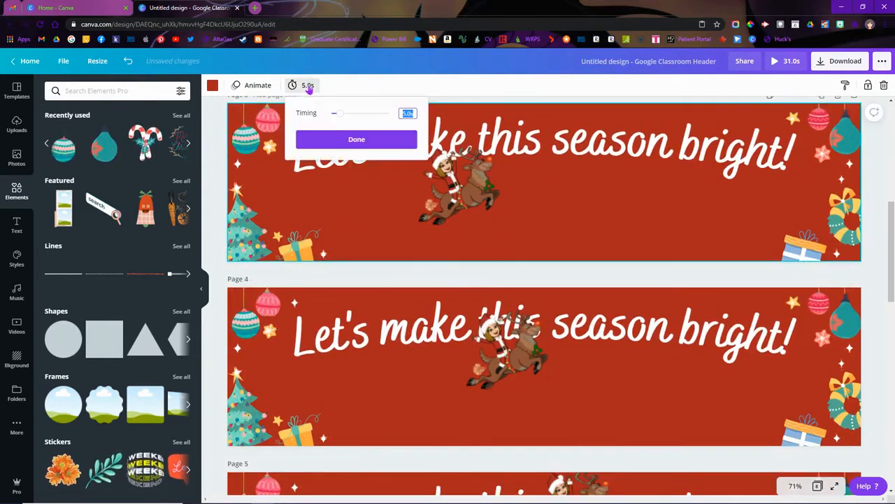
{"action": "type", "text": "0.1"}
{"action": "key", "text": "Return"}
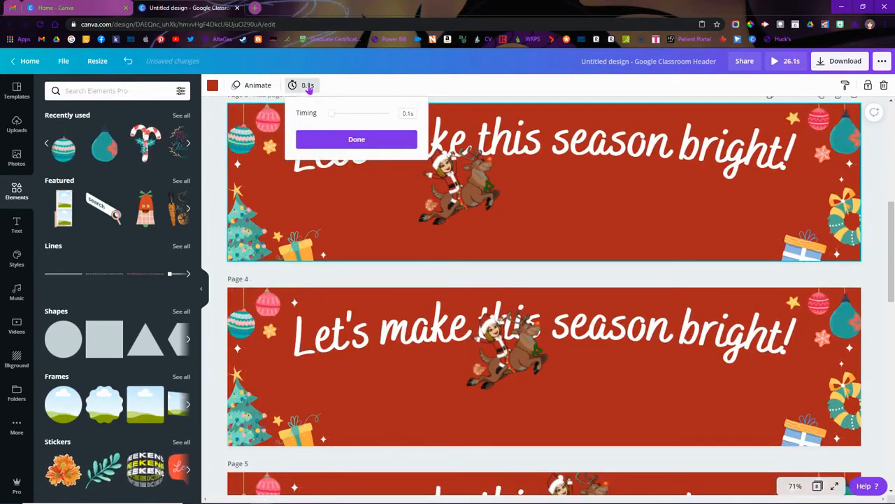
{"action": "type", "text": ".5"}
{"action": "left_click", "coordinate": [357, 139]}
Step: Set the timing of each remaining page, 4 through 8, to 0.5 seconds
{"action": "left_click", "coordinate": [422, 386]}
{"action": "left_click", "coordinate": [307, 85]}
{"action": "type", "text": "0.5"}
{"action": "key", "text": "Return"}
{"action": "scroll", "coordinate": [420, 336], "scroll_direction": "down", "scroll_amount": 3}
{"action": "left_click", "coordinate": [420, 336]}
{"action": "left_click", "coordinate": [308, 84]}
{"action": "type", "text": "0.5.5"}
{"action": "left_click", "coordinate": [357, 139]}
{"action": "left_click", "coordinate": [427, 413]}
{"action": "left_click", "coordinate": [308, 85]}
{"action": "type", "text": "0.5"}
{"action": "left_click", "coordinate": [356, 140]}
Step: Preview the animated banner and download all 8 pages as a GIF
{"action": "scroll", "coordinate": [480, 434], "scroll_direction": "up", "scroll_amount": 15}
{"action": "left_click", "coordinate": [778, 64]}
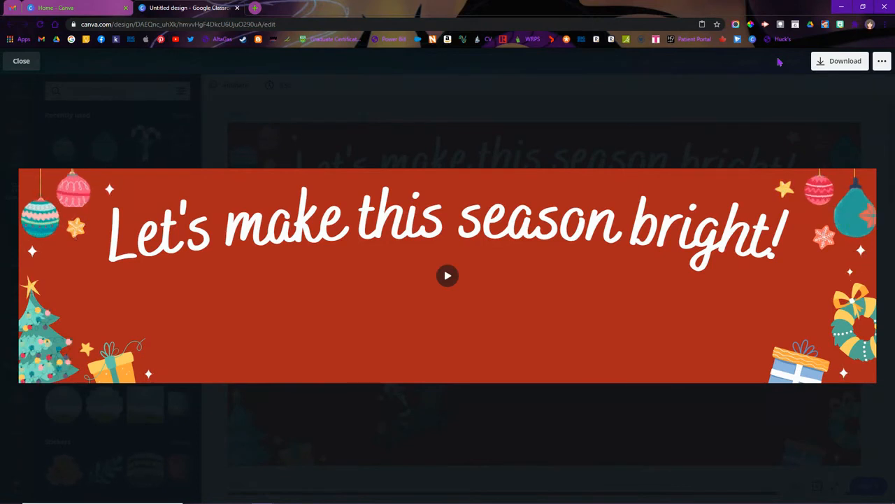
{"action": "left_click", "coordinate": [829, 63]}
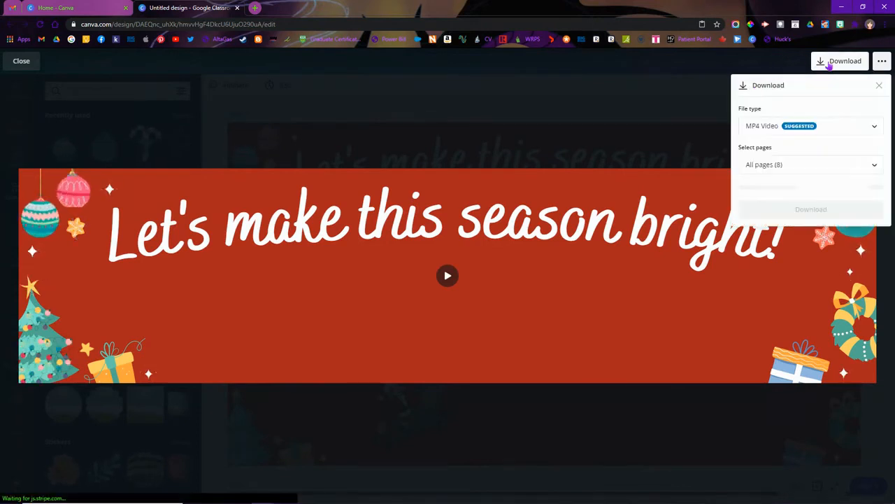
{"action": "left_click", "coordinate": [815, 129]}
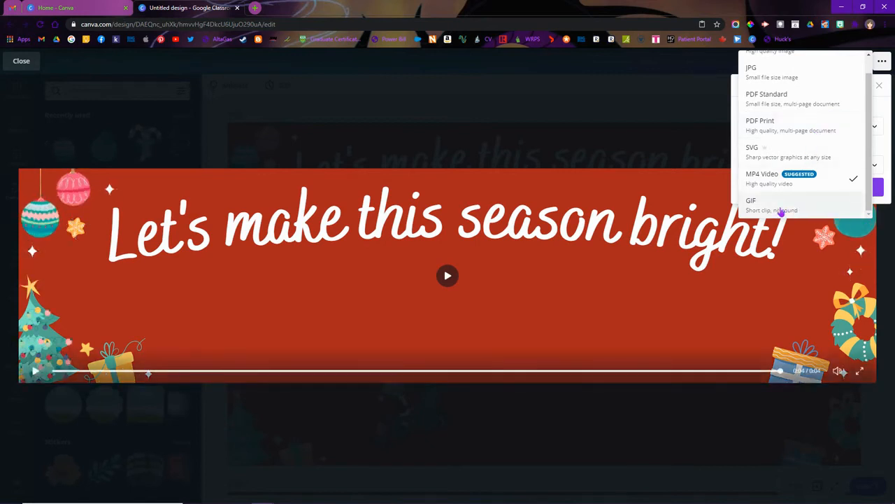
{"action": "left_click", "coordinate": [782, 210]}
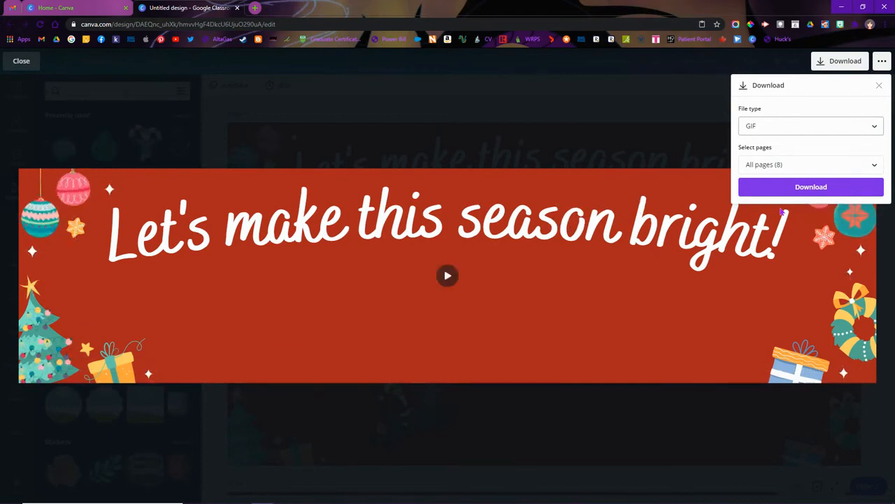
{"action": "left_click", "coordinate": [790, 187]}
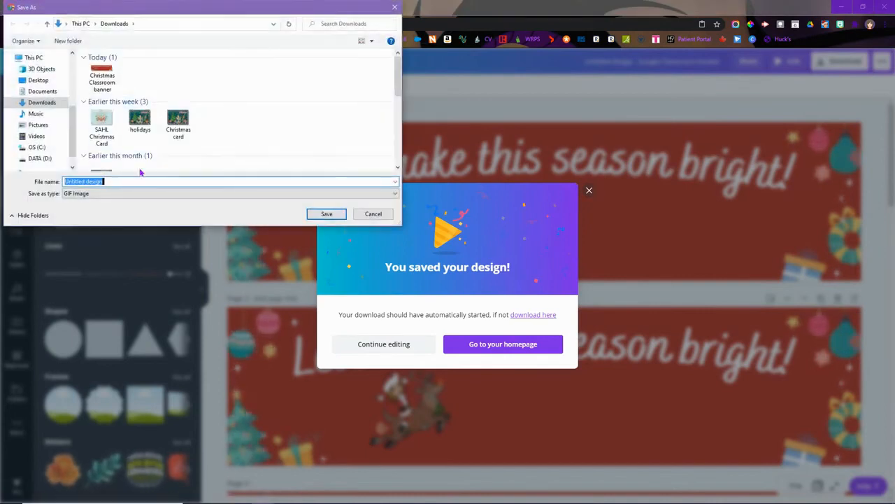
Step: Save the GIF in Downloads as Christmas Classroom banner.gif, replacing the existing file, and dismiss the download notice
{"action": "type", "text": "Chr"}
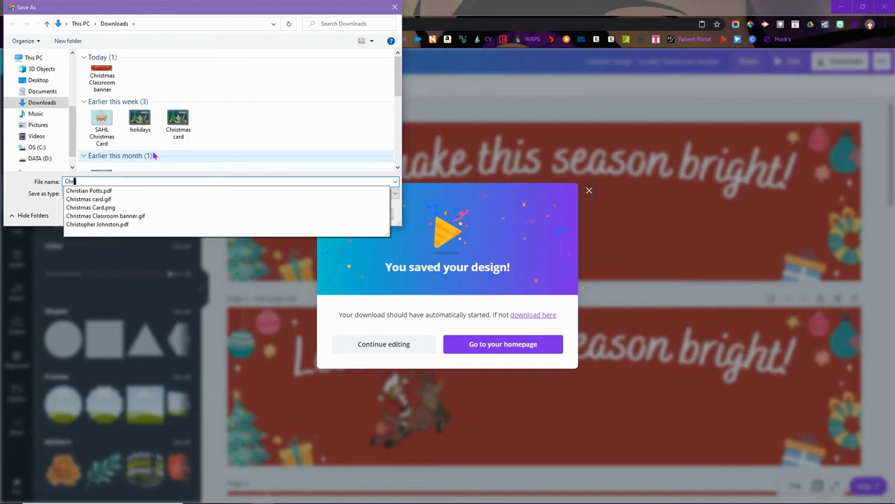
{"action": "left_click", "coordinate": [275, 217]}
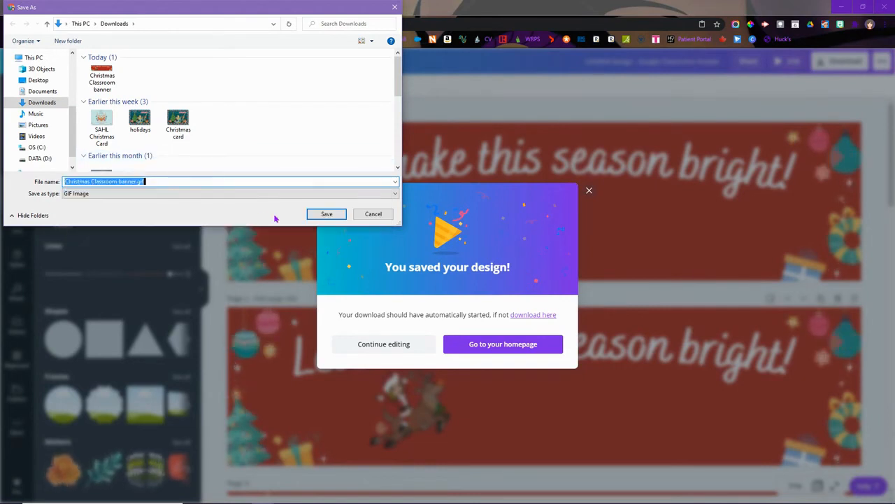
{"action": "left_click", "coordinate": [327, 213]}
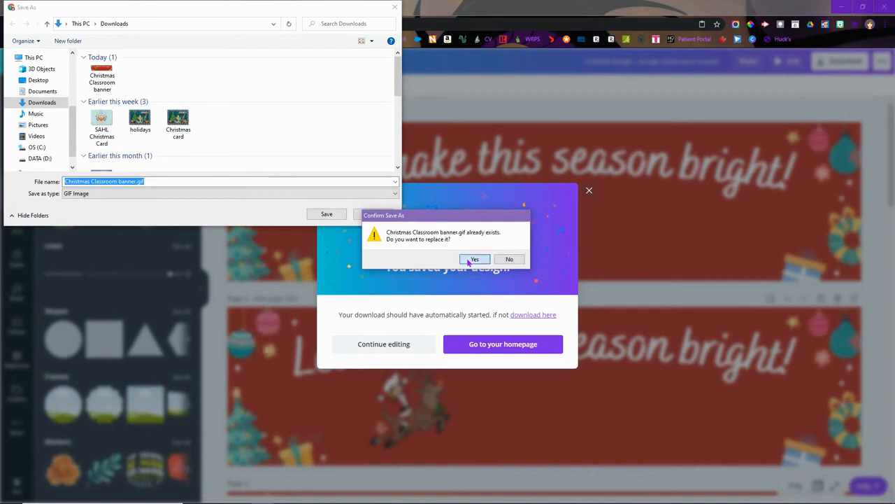
{"action": "left_click", "coordinate": [473, 260]}
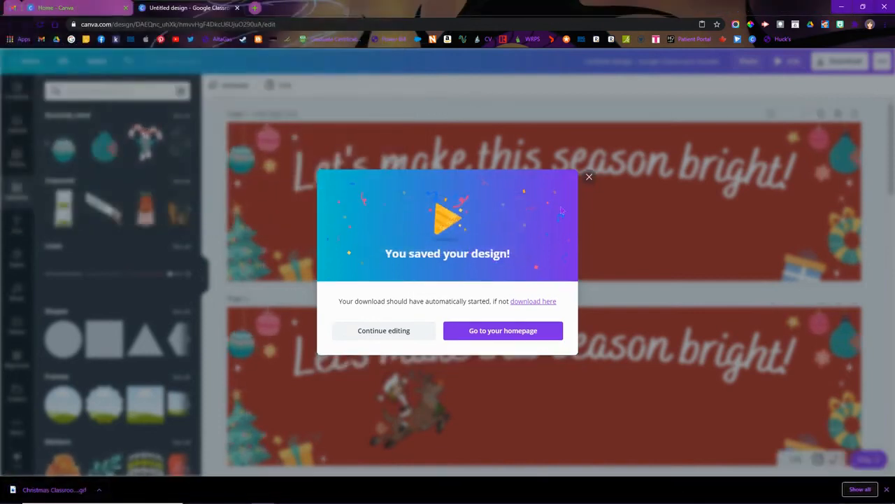
{"action": "left_click", "coordinate": [589, 178]}
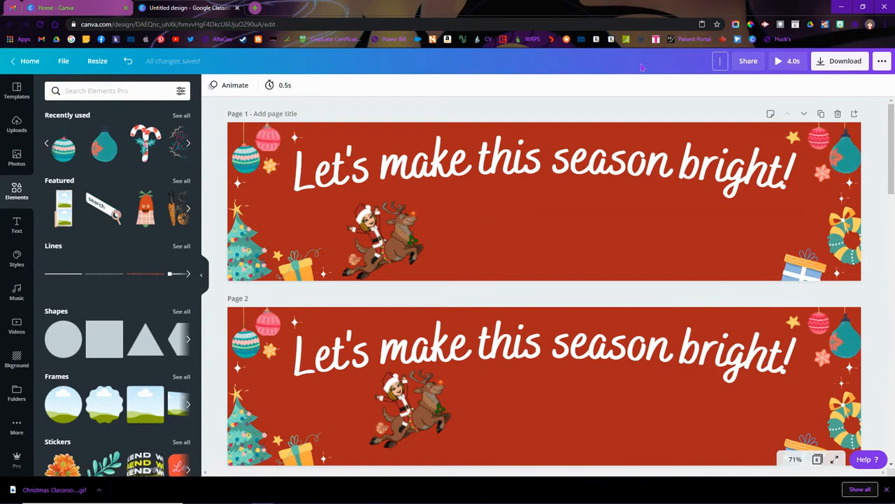
Step: Rename the design as Classroom Christmas Banner
{"action": "type", "text": "C"}
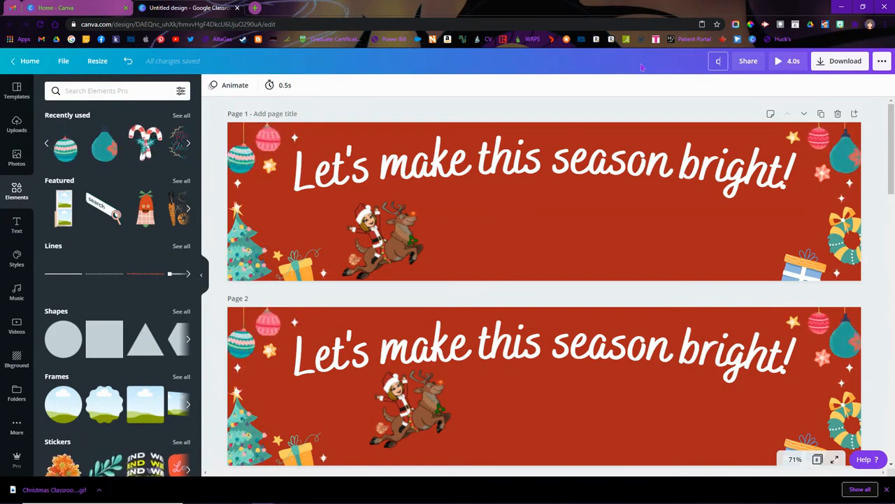
{"action": "type", "text": "lassroom Chr"}
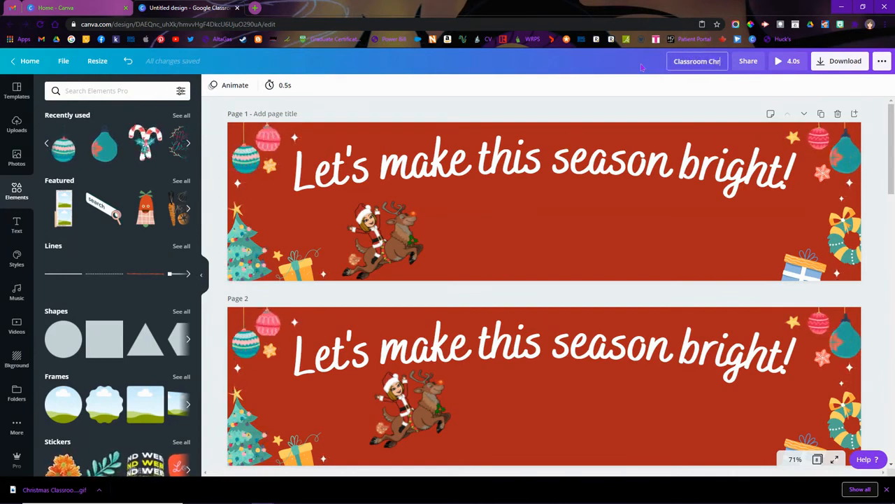
{"action": "type", "text": "istmas Bann"}
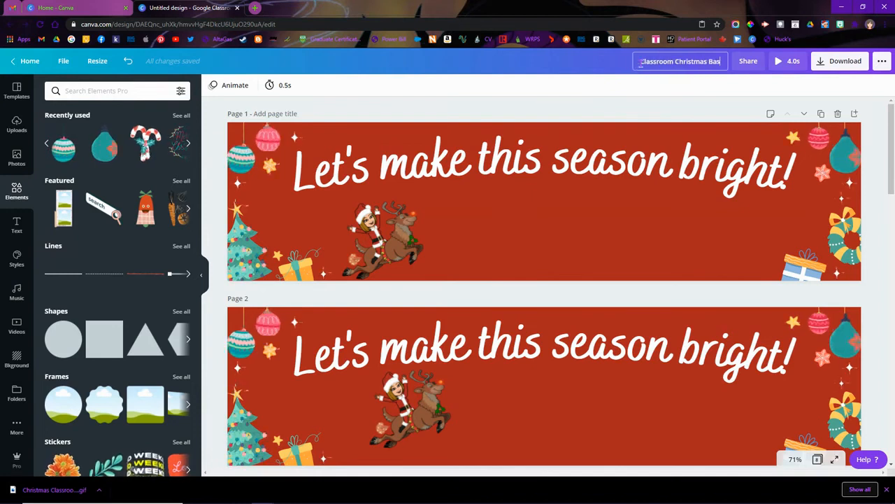
{"action": "type", "text": "er"}
{"action": "key", "text": "Return"}
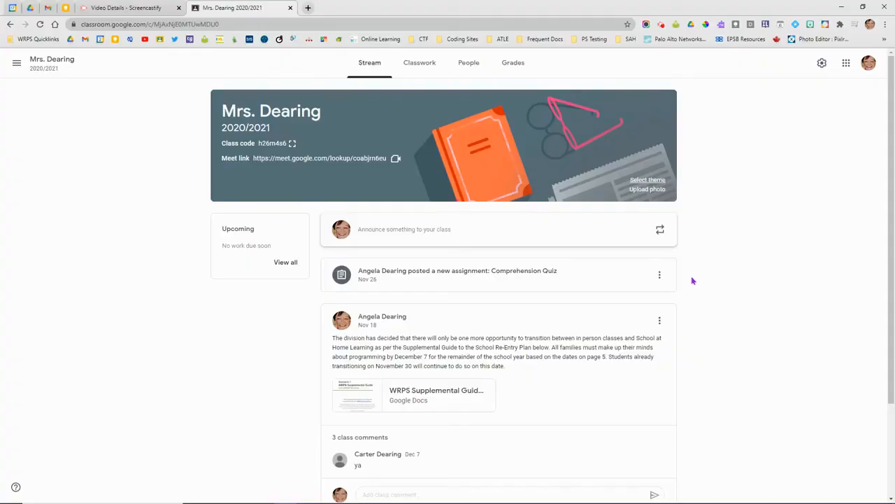
Step: In the Google Classroom class, upload Christmas Classroom banner.gif from Downloads as the header photo
{"action": "left_click", "coordinate": [643, 190]}
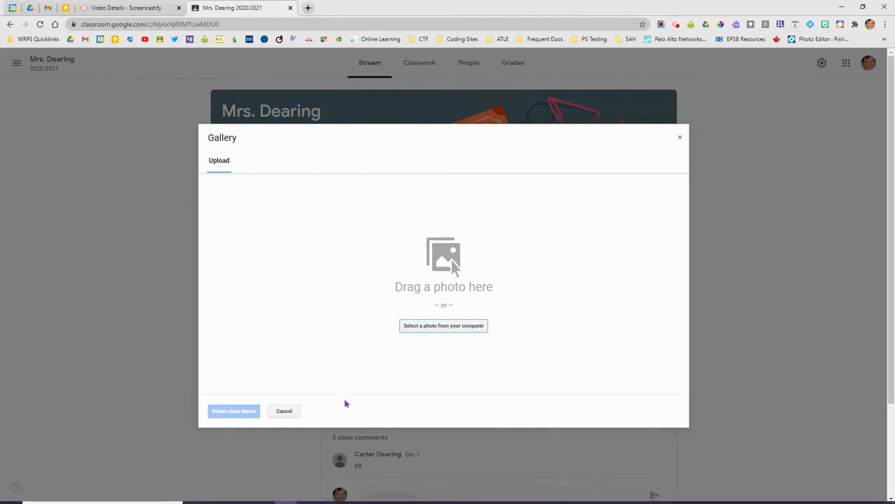
{"action": "left_click", "coordinate": [431, 331]}
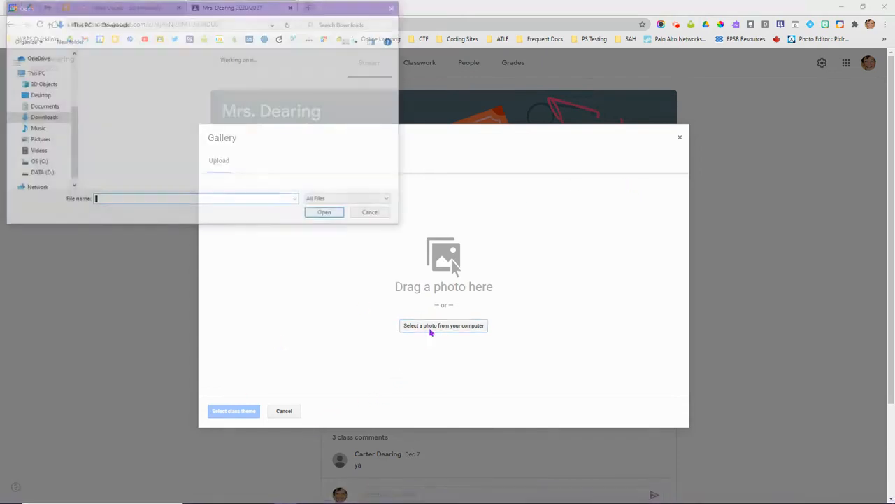
{"action": "left_click", "coordinate": [100, 88]}
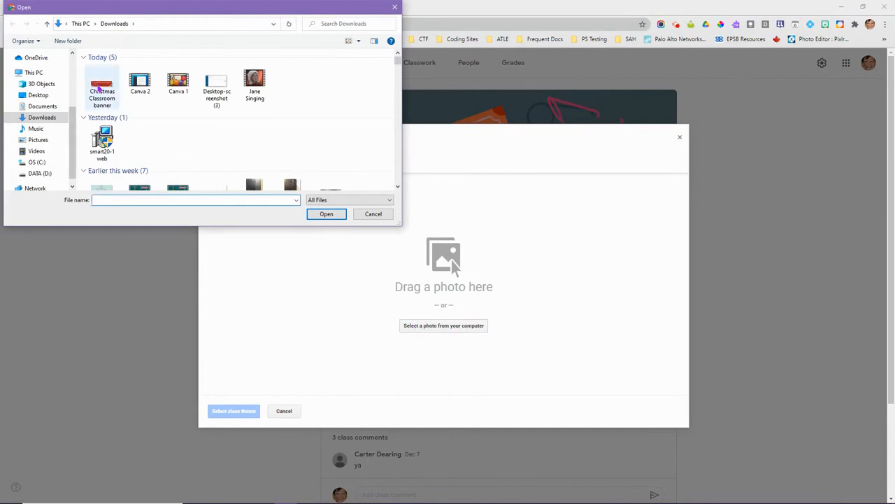
{"action": "left_click", "coordinate": [333, 216]}
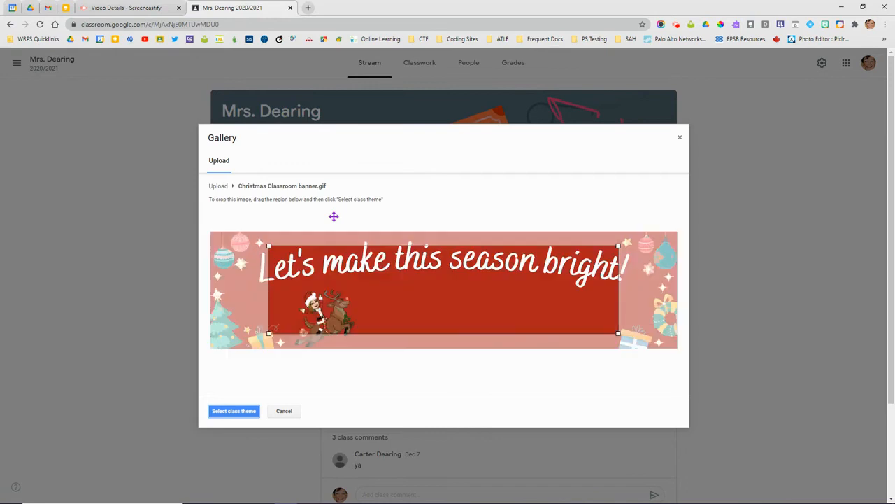
Step: Enlarge the crop region to cover nearly the whole banner image and apply it as the class theme
{"action": "left_click_drag", "start_coordinate": [399, 312], "coordinate": [342, 296]}
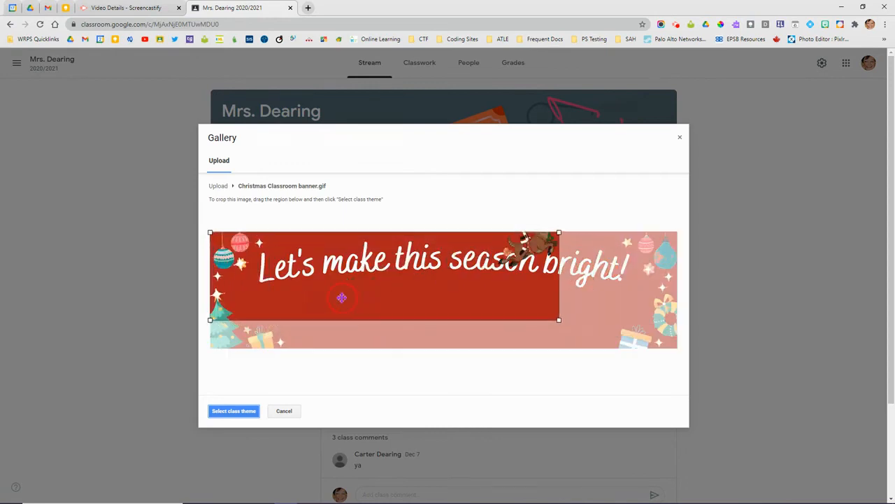
{"action": "left_click_drag", "start_coordinate": [559, 320], "coordinate": [683, 378]}
{"action": "left_click", "coordinate": [564, 325]}
{"action": "left_click_drag", "start_coordinate": [564, 325], "coordinate": [567, 325]}
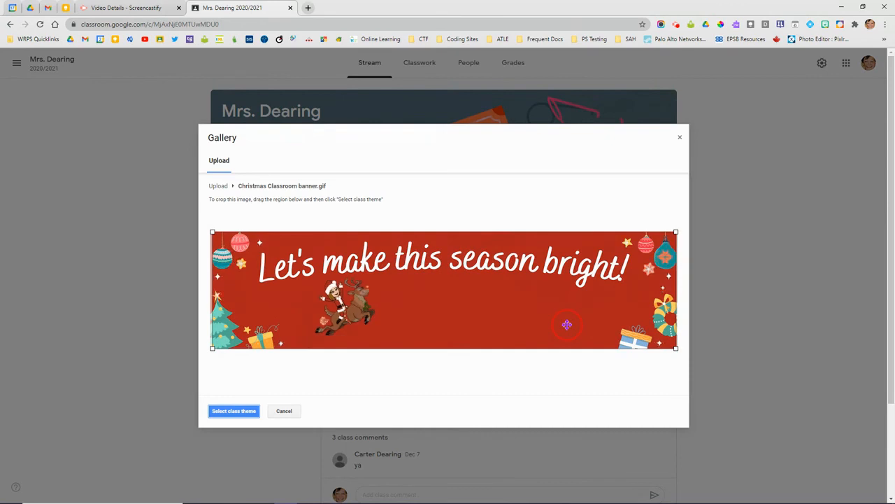
{"action": "left_click", "coordinate": [236, 412]}
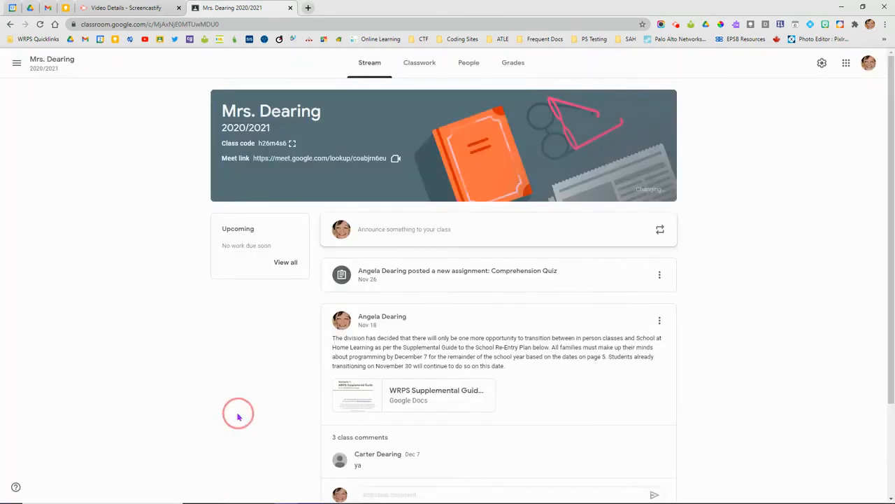